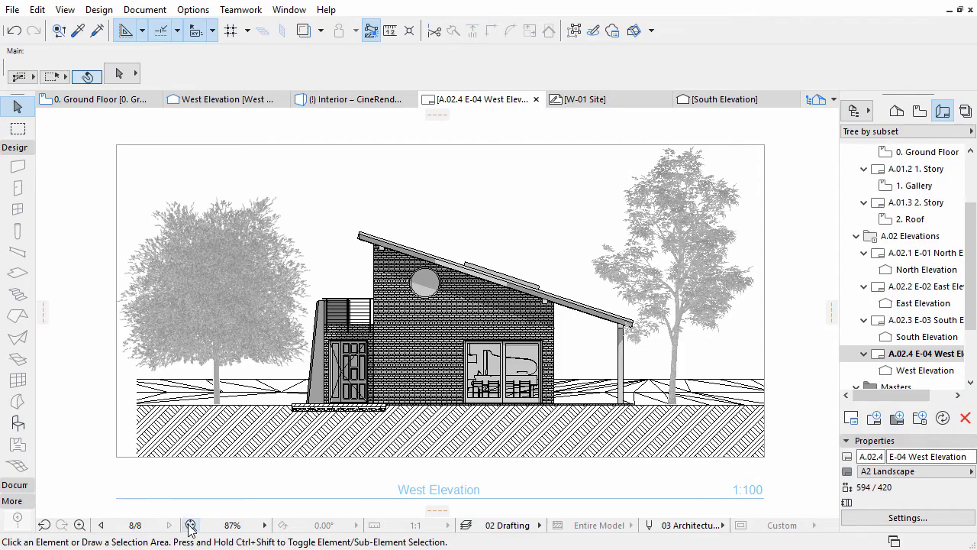
Change the master layout of the A.02.4 E-04 West Elevation layout to A4 Portrait
click(190, 525)
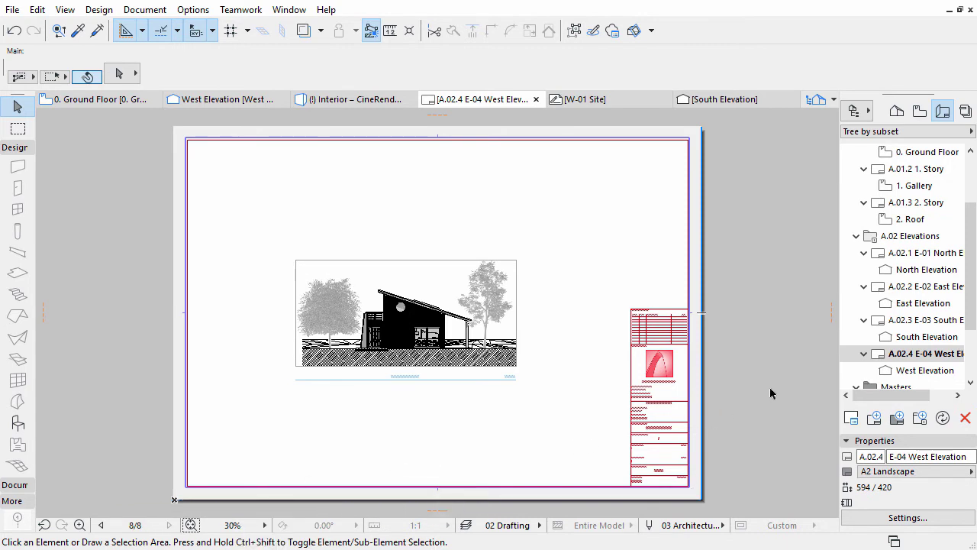
scroll(970, 341, down, 2)
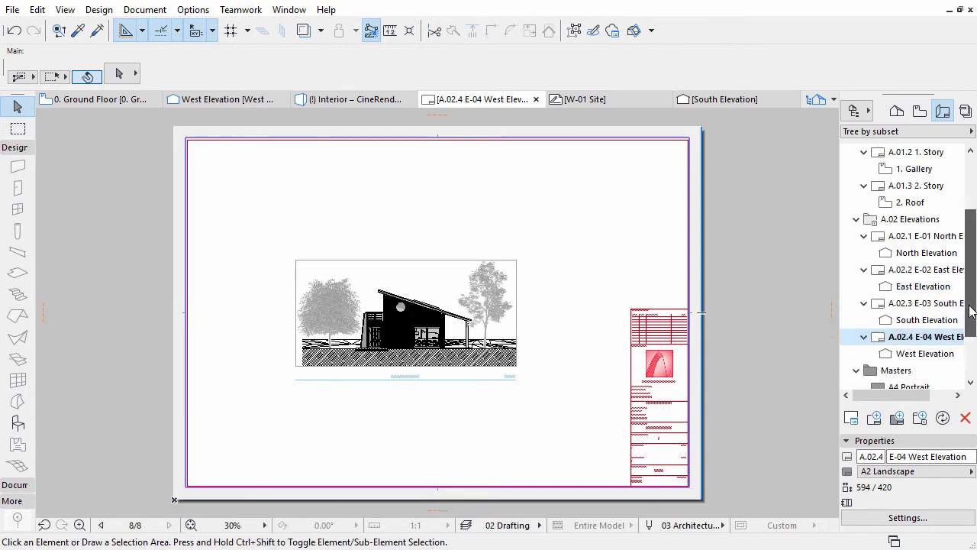
click(913, 305)
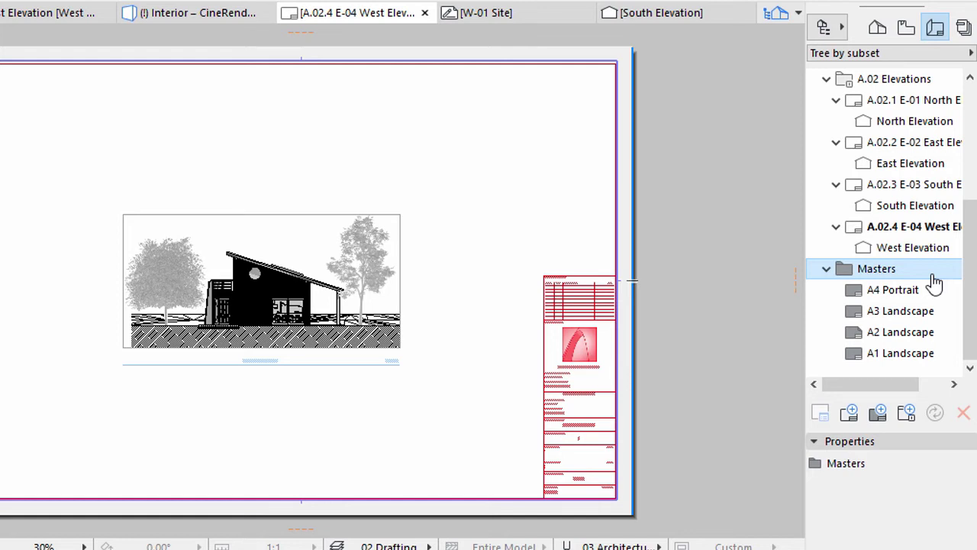
drag(888, 228, 886, 236)
click(835, 479)
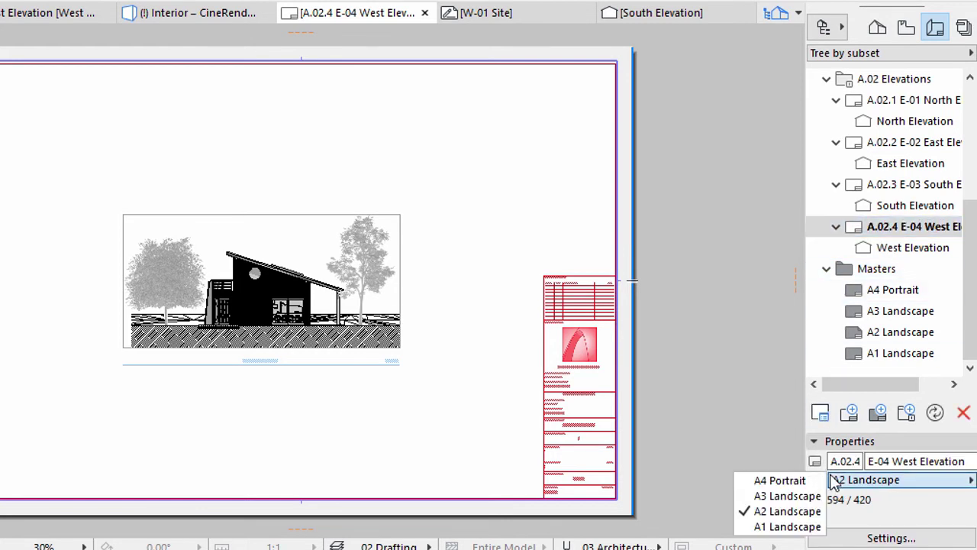
click(787, 483)
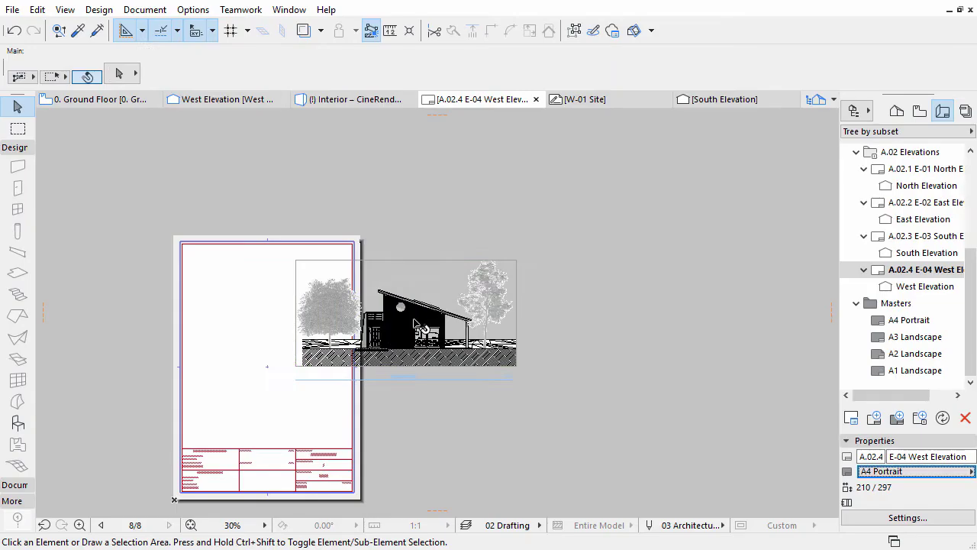
Move the West Elevation drawing onto the A4 sheet, centred horizontally and a little above the sheet's middle
click(260, 285)
click(405, 317)
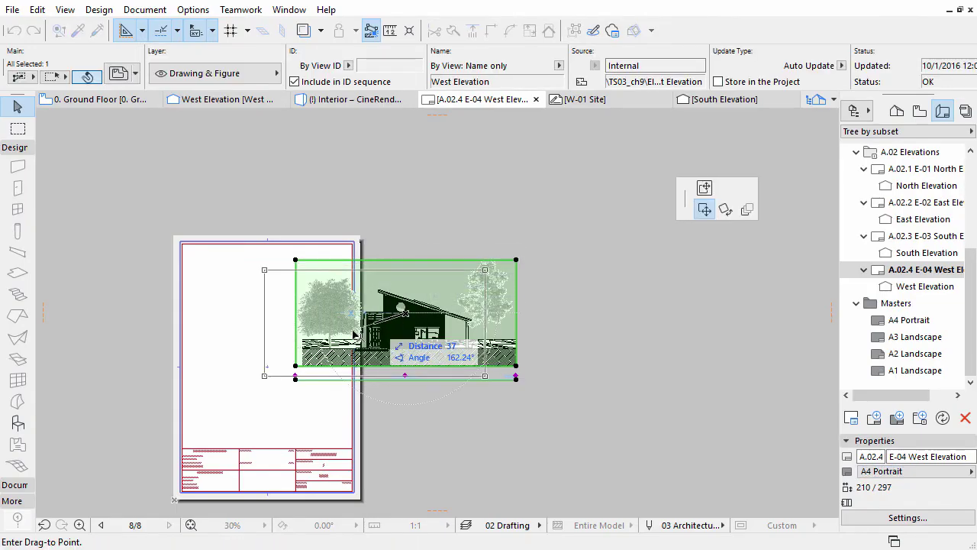
click(267, 370)
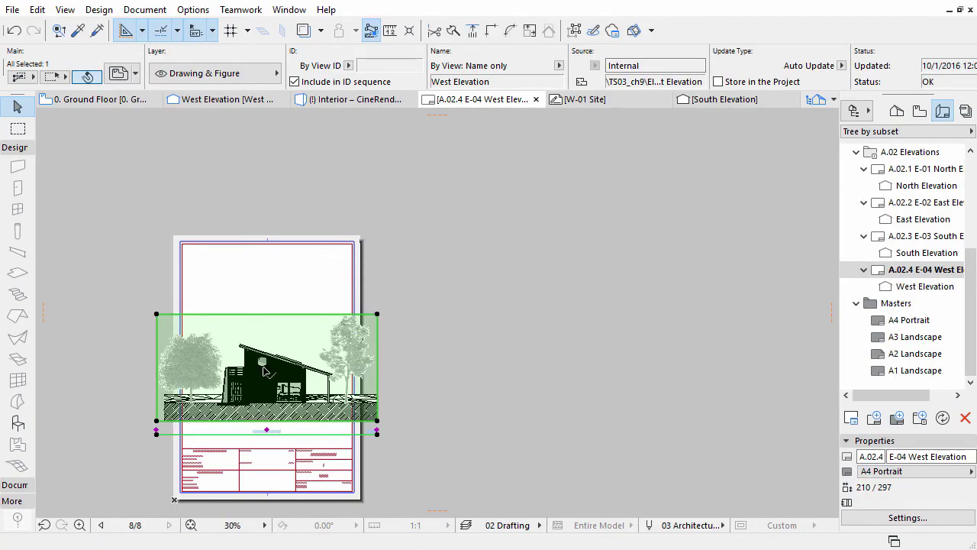
click(267, 370)
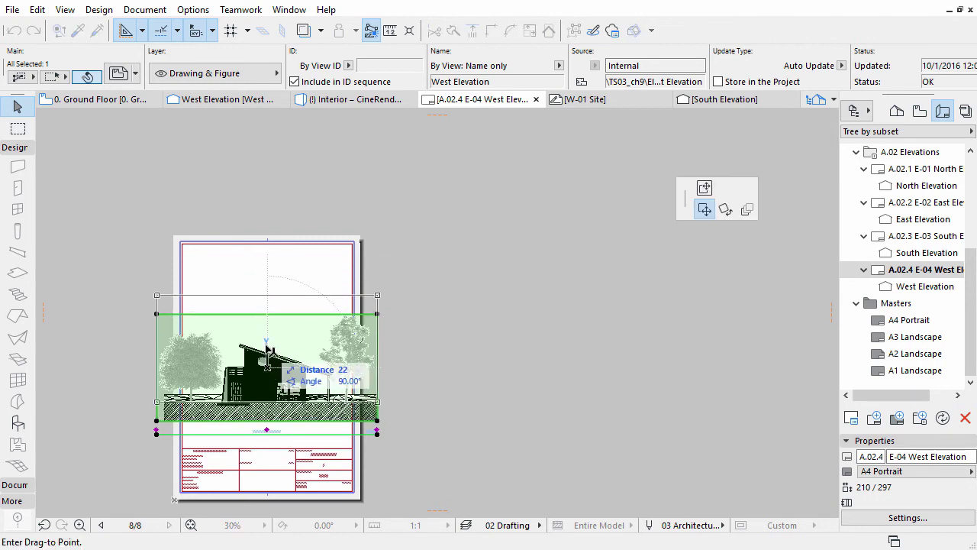
click(267, 341)
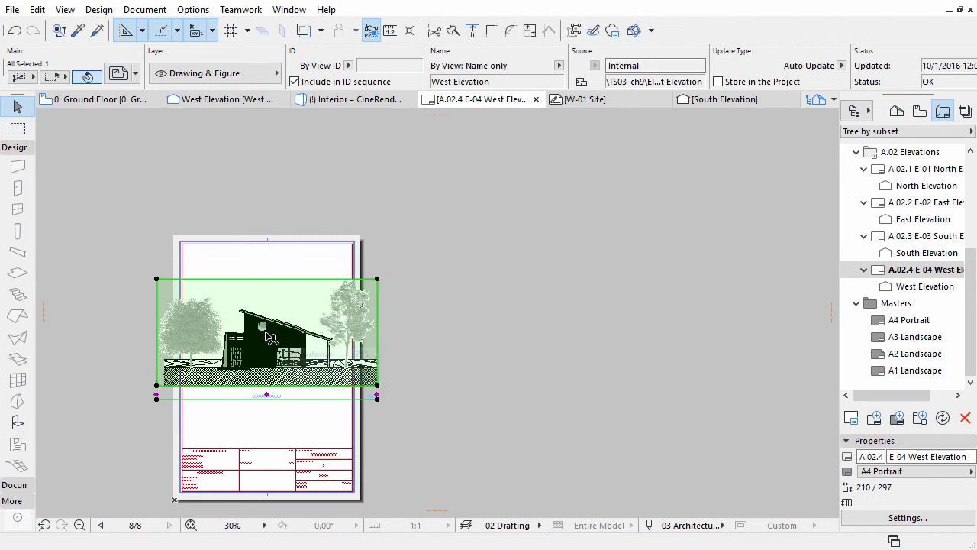
Crop the West Elevation drawing's frame on both sides so it fits inside the sheet's vertical margins
click(156, 292)
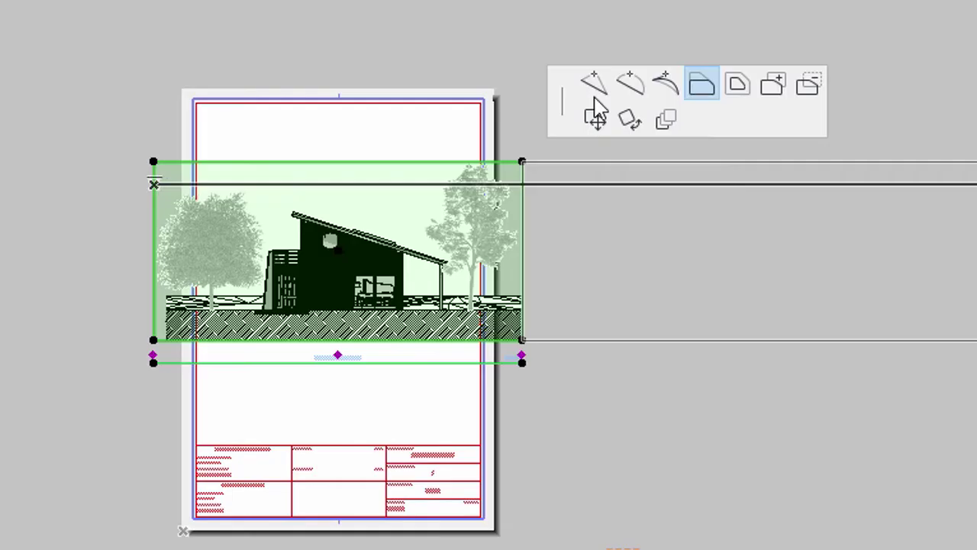
click(693, 88)
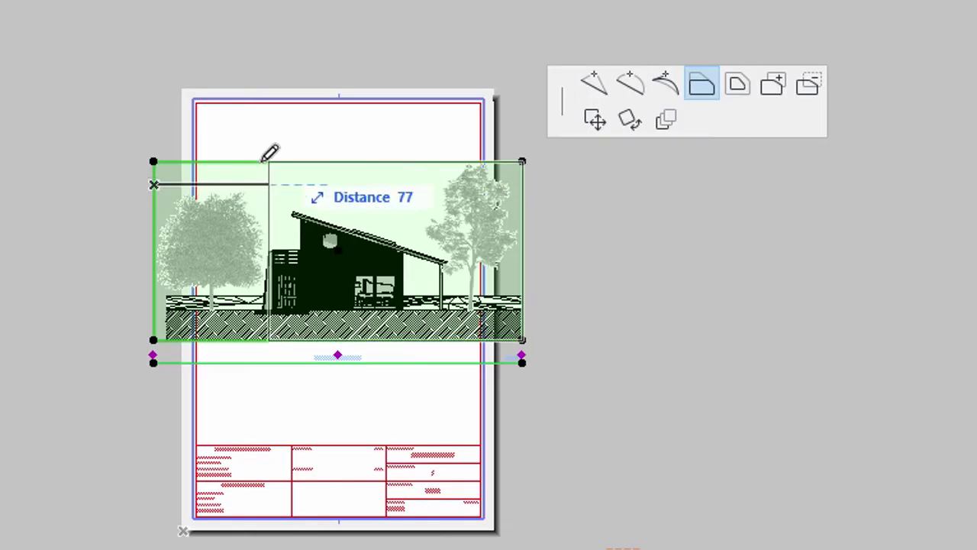
click(212, 109)
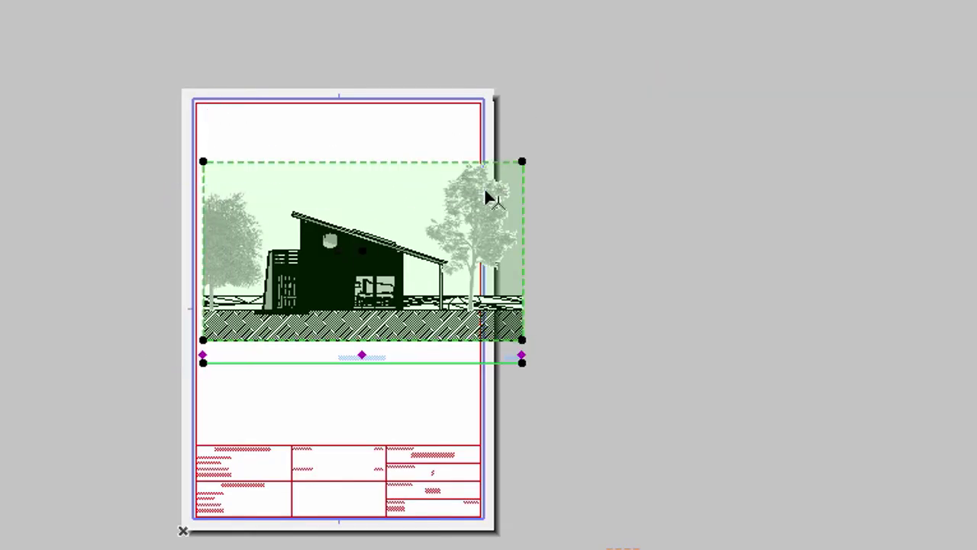
click(526, 183)
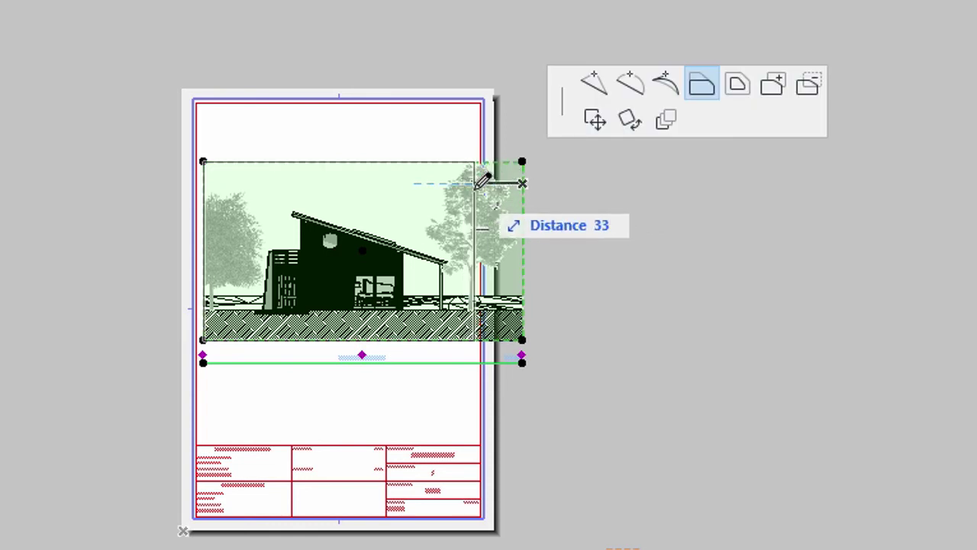
click(484, 179)
click(530, 233)
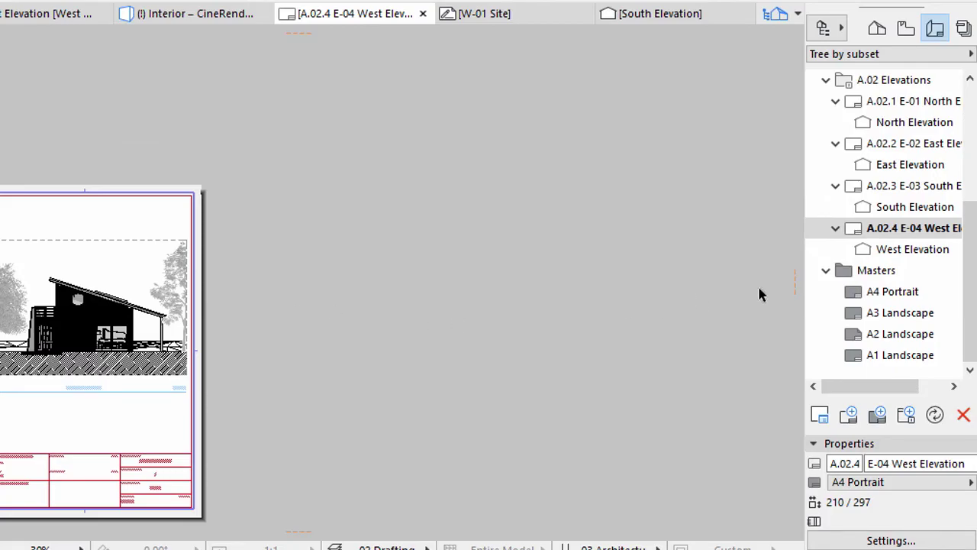
Open the A.02.1 E-01 North Elevation layout and show the A.02.4 West Elevation layout as its trace reference
drag(849, 291, 867, 87)
click(867, 88)
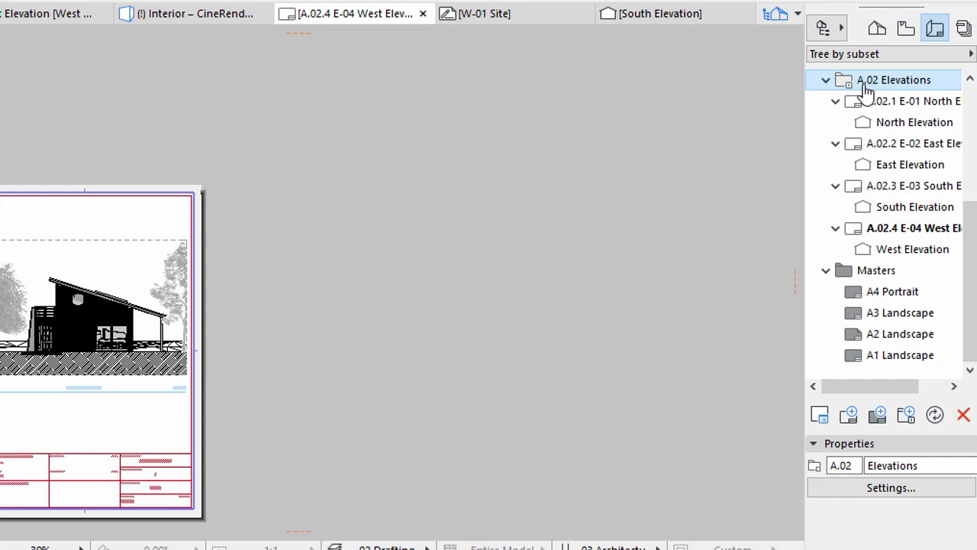
double_click(868, 100)
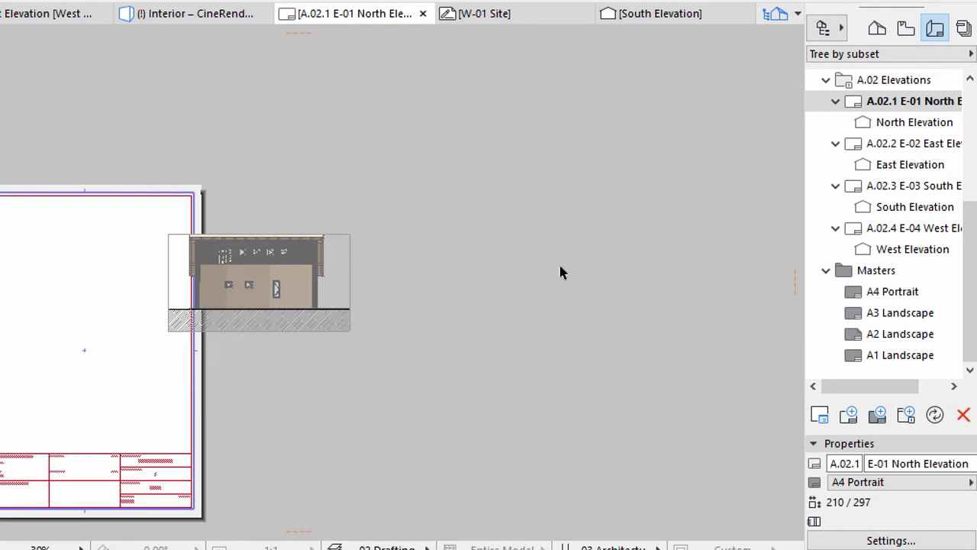
click(857, 236)
right_click(857, 238)
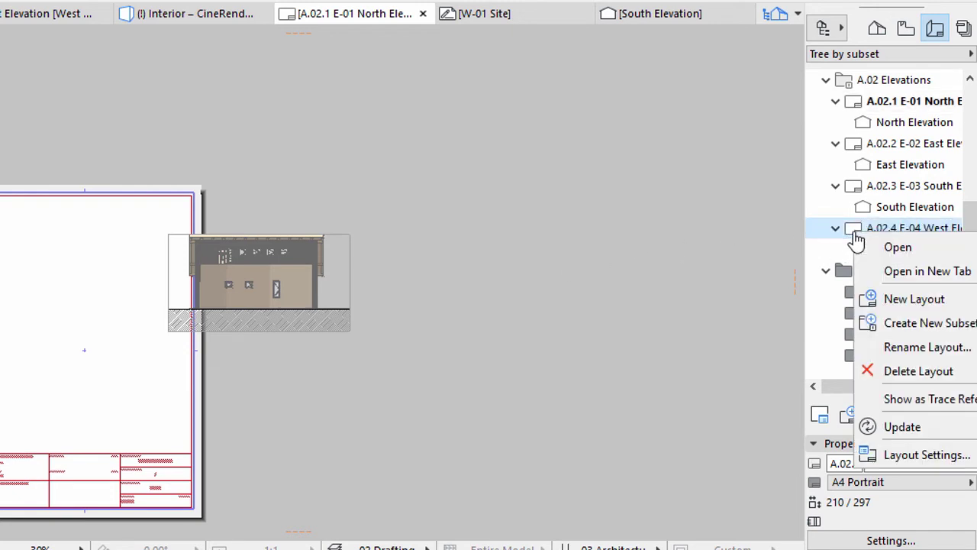
click(895, 399)
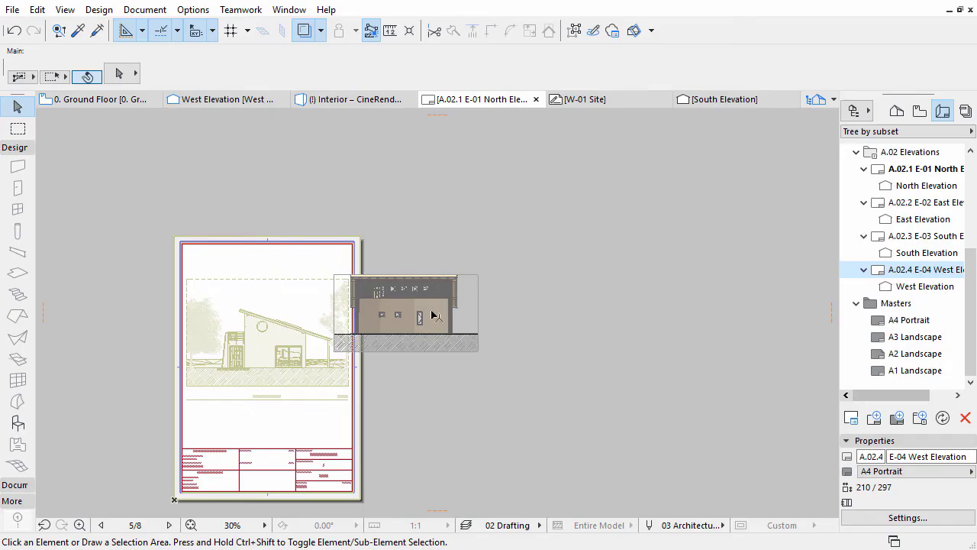
Move the North Elevation drawing by its centre onto the sheet, aligning its ground with the traced West Elevation
click(290, 285)
click(406, 314)
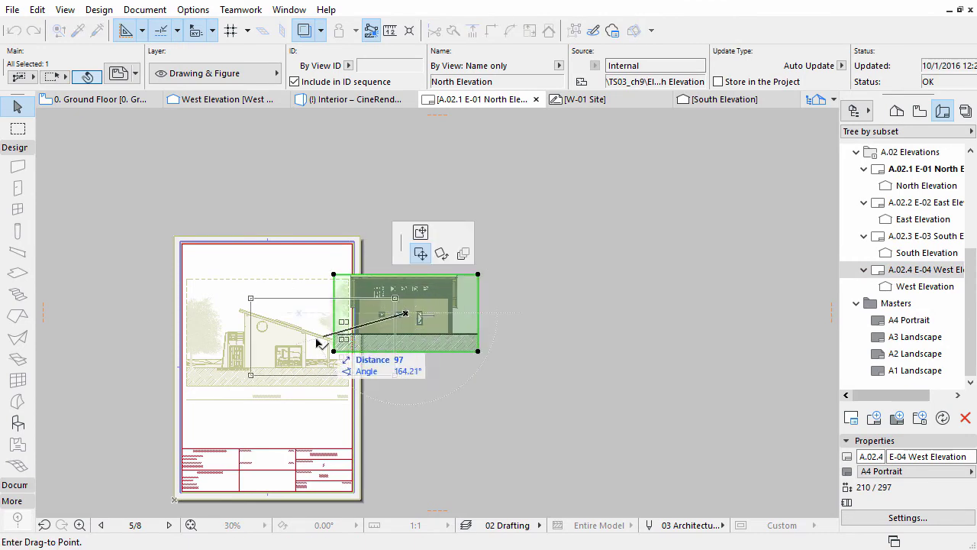
click(274, 348)
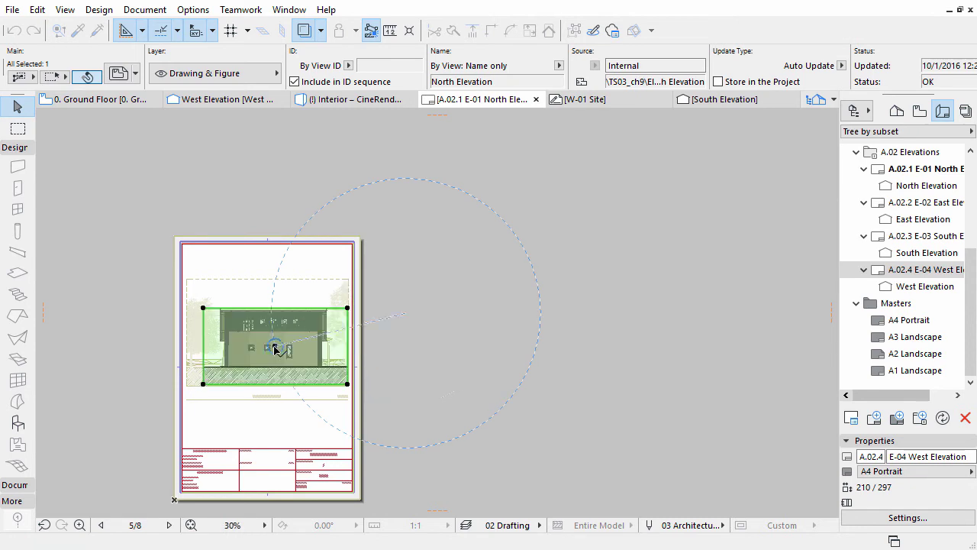
click(410, 356)
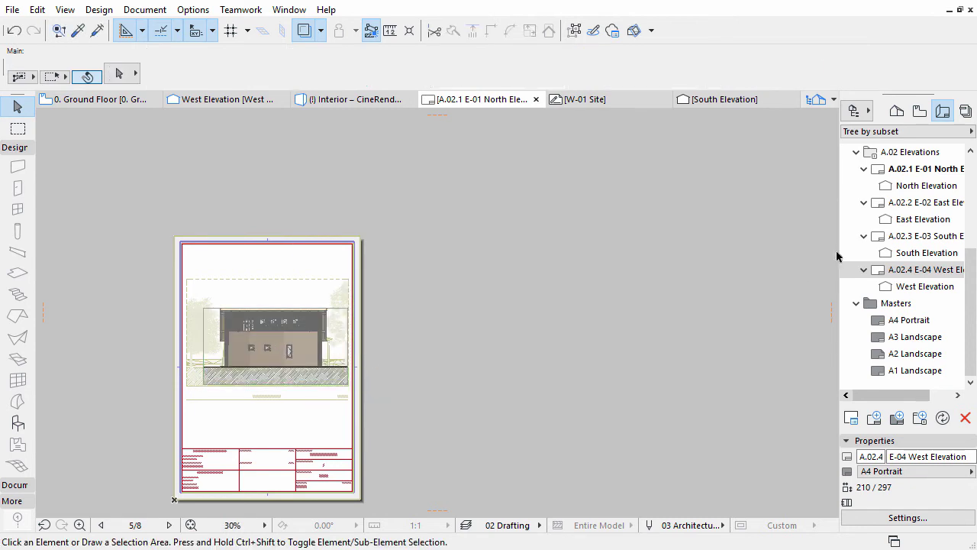
Open the A.02.2 E-02 East Elevation layout and show the A.02.4 West Elevation layout as its trace reference
double_click(902, 205)
click(882, 271)
right_click(882, 271)
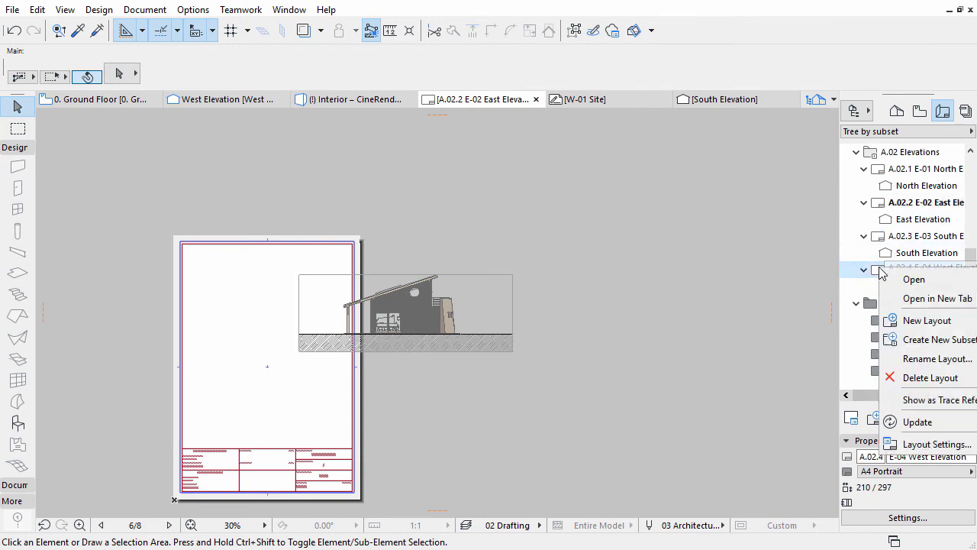
click(914, 401)
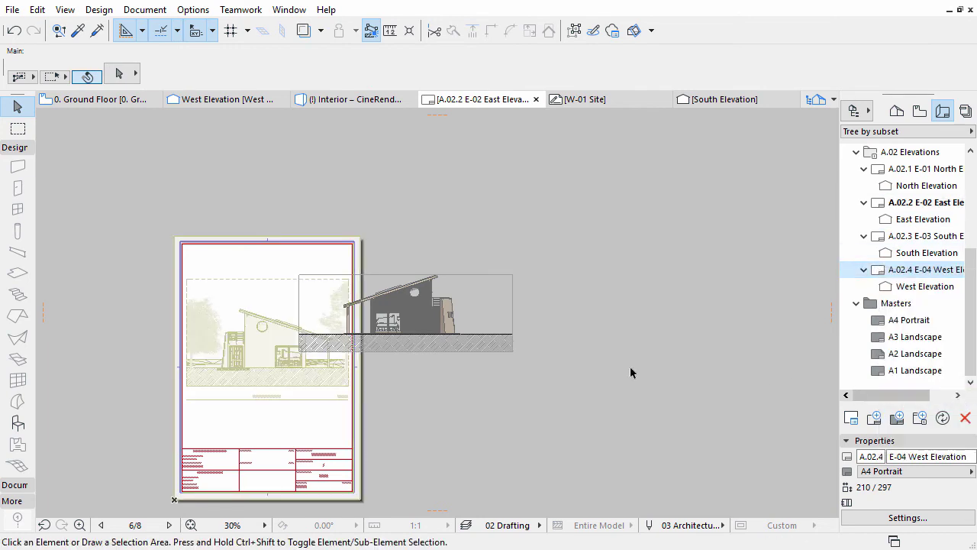
Move the East Elevation drawing by its centre onto the sheet, over the traced West Elevation
click(470, 324)
click(407, 315)
click(276, 349)
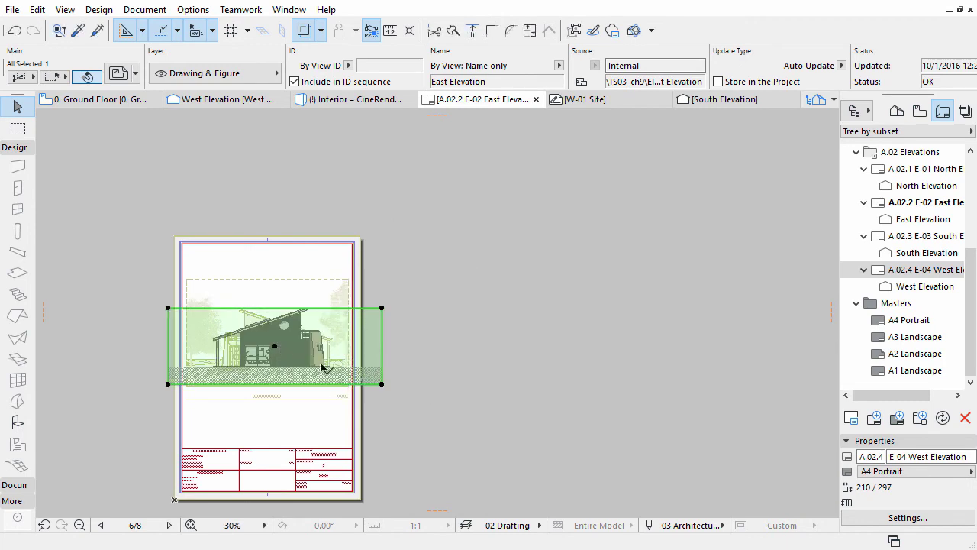
click(419, 385)
Open the A.02.3 E-03 South Elevation layout and show the A.02.4 West Elevation layout as its trace reference
drag(901, 236, 901, 243)
right_click(884, 277)
click(909, 403)
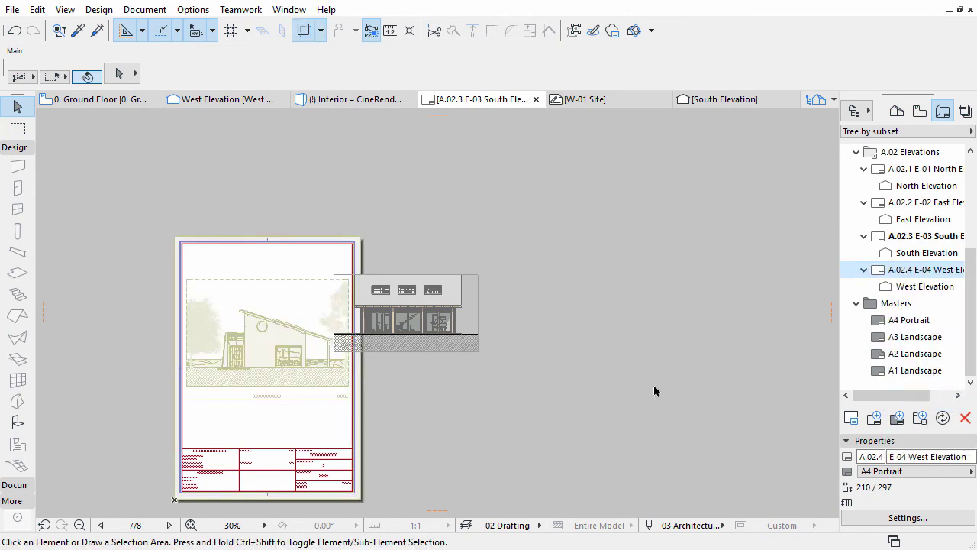
Move the South Elevation drawing by its centre onto the sheet, over the traced West Elevation, and deselect it
click(477, 334)
click(406, 313)
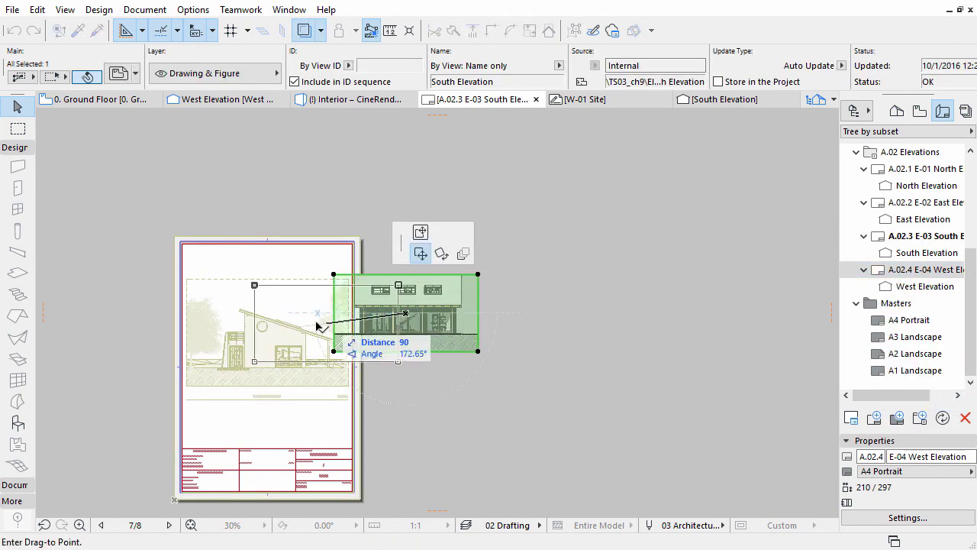
click(274, 346)
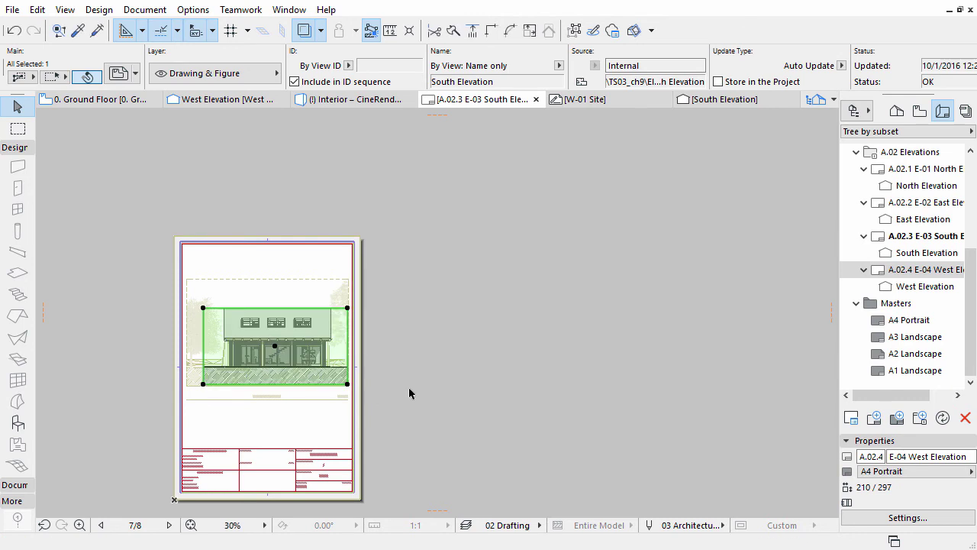
key(Escape)
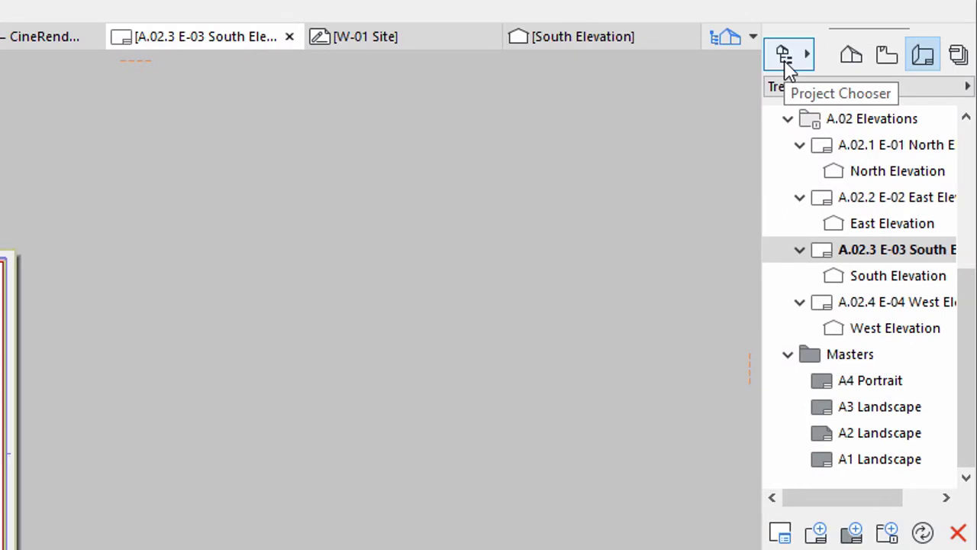
Open the Organizer with the View Map as the source and the Layout Book as the target
click(788, 67)
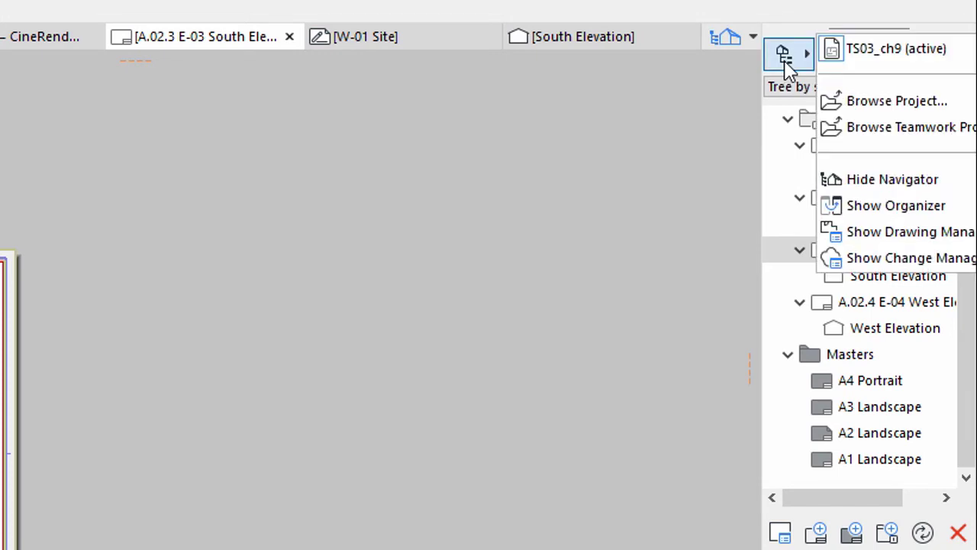
click(868, 207)
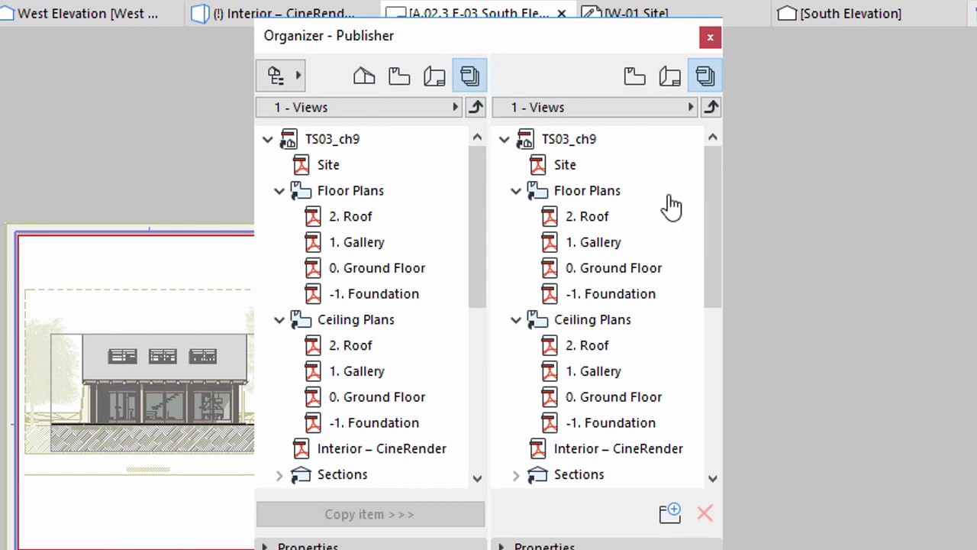
click(399, 77)
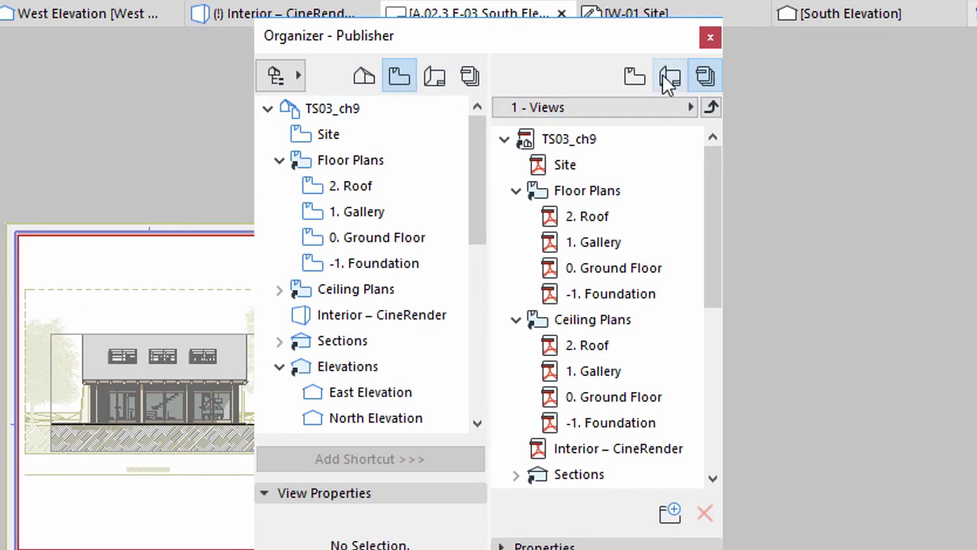
click(669, 79)
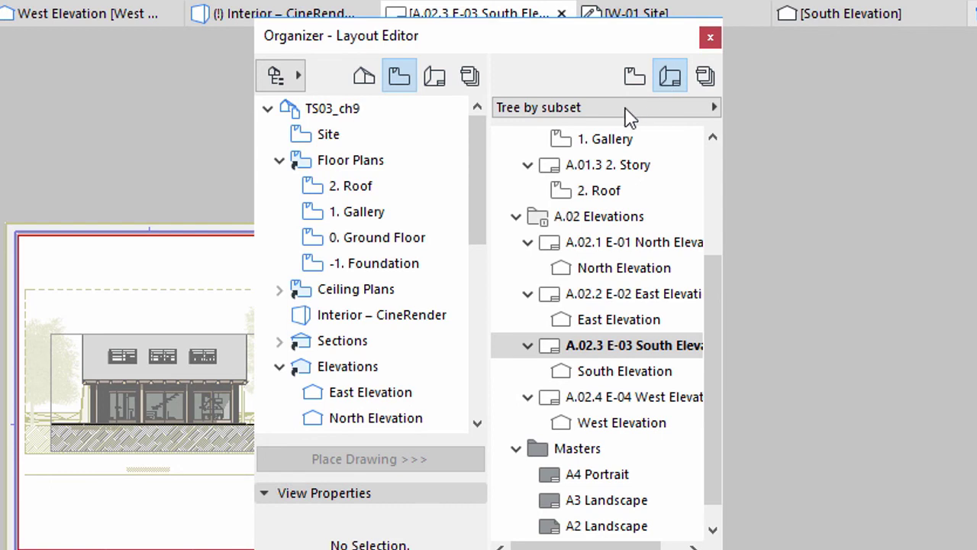
Place the Sections folder from the View Map into the Layout Book as a subset just before Elevations
click(341, 349)
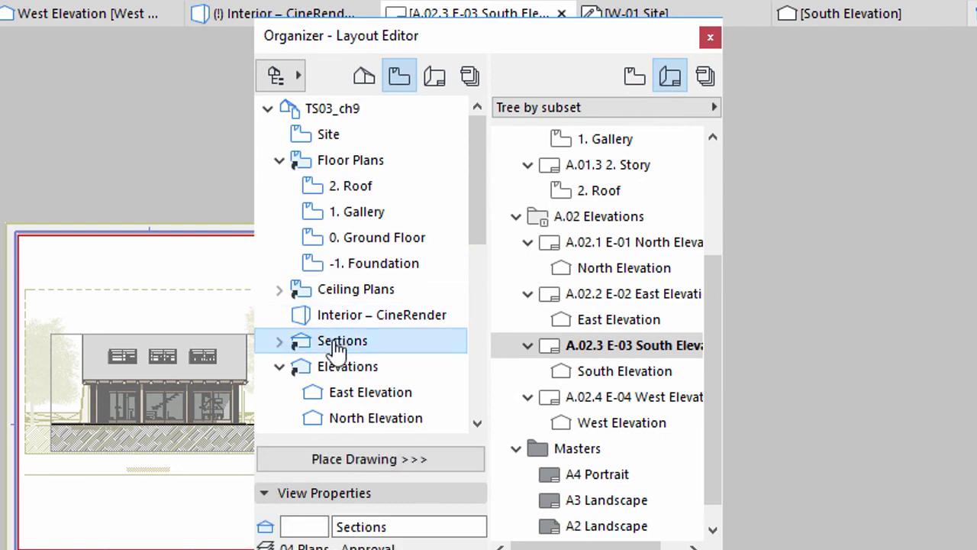
drag(315, 350, 539, 216)
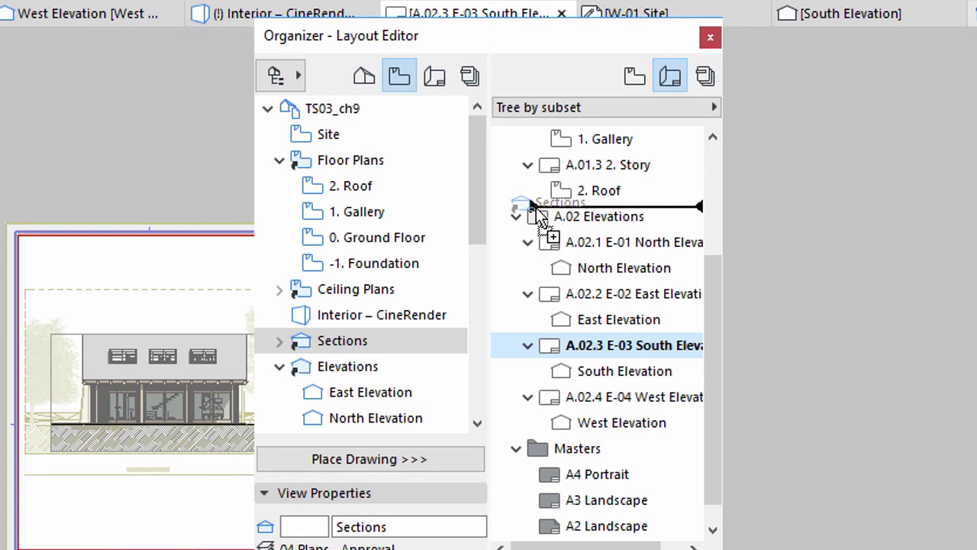
drag(537, 208, 537, 208)
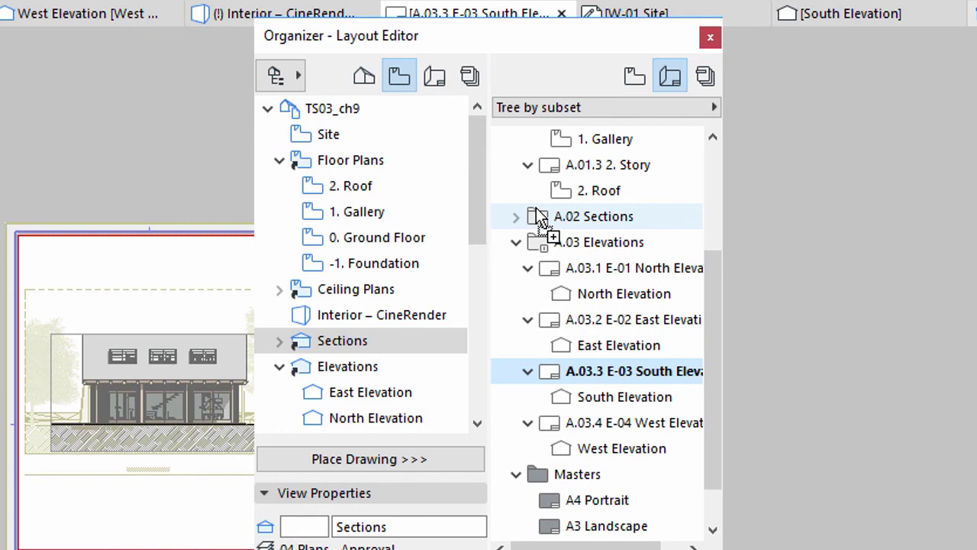
Apply the A4 Portrait master to the layouts of the A.02 Sections subset and close the Organizer
drag(553, 498, 564, 214)
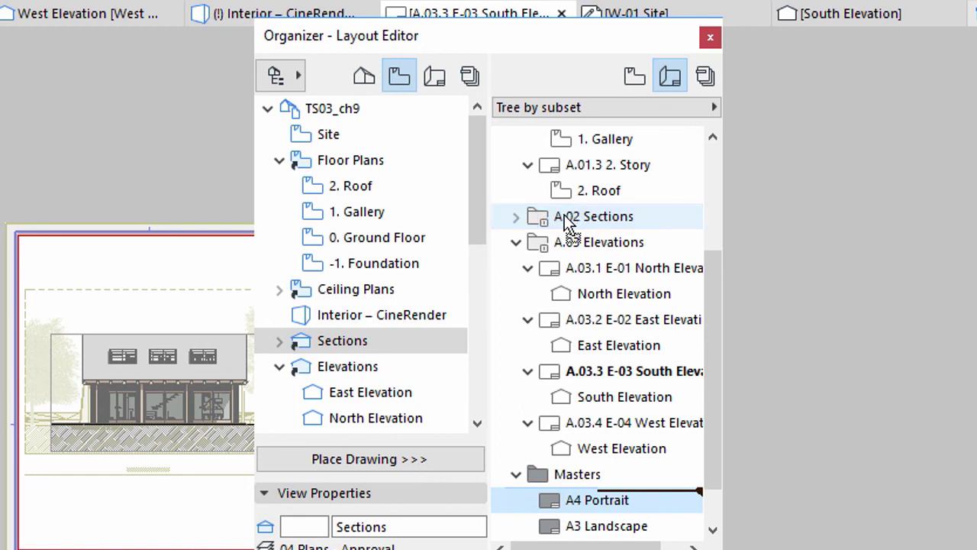
click(709, 42)
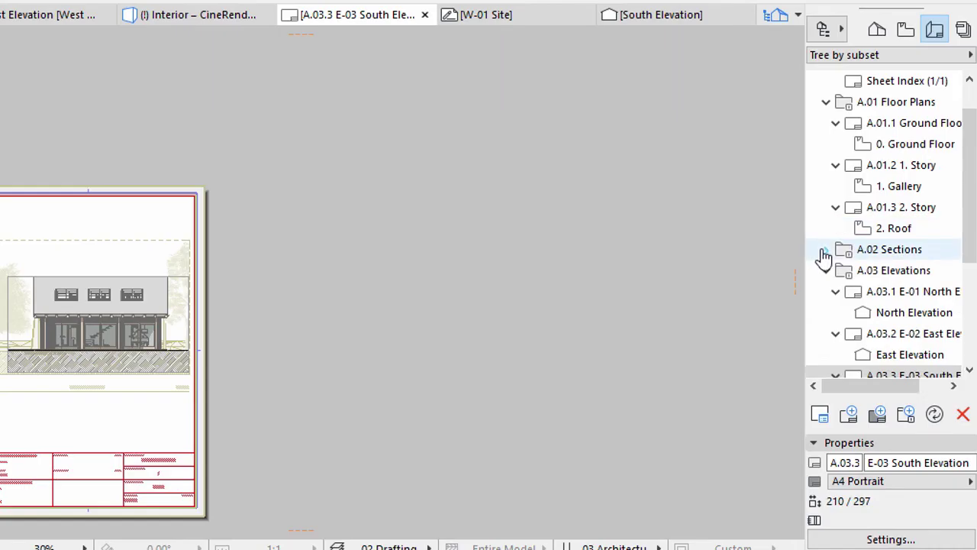
Open the A.02.1 S-01 Building Section layout and show the A.03.4 E-04 West Elevation layout as its trace reference
click(857, 287)
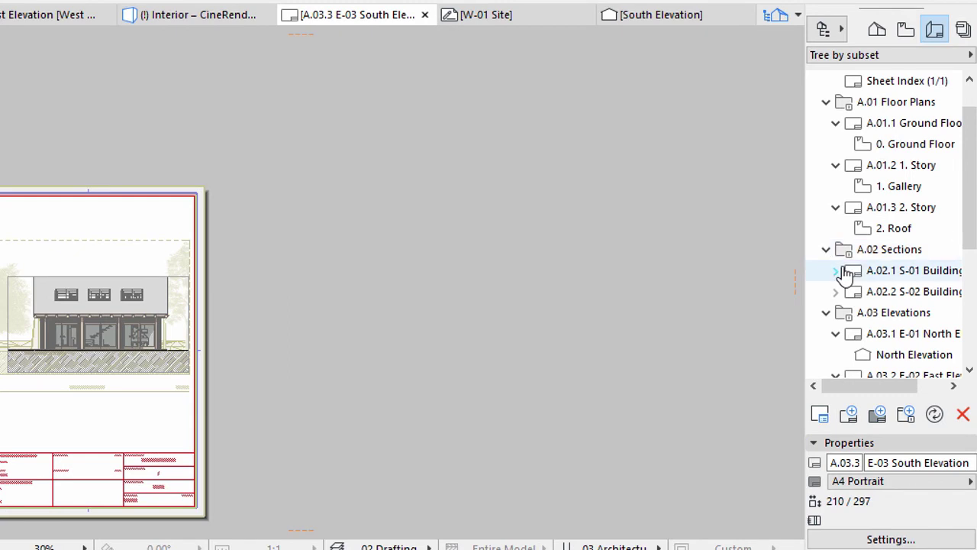
double_click(848, 273)
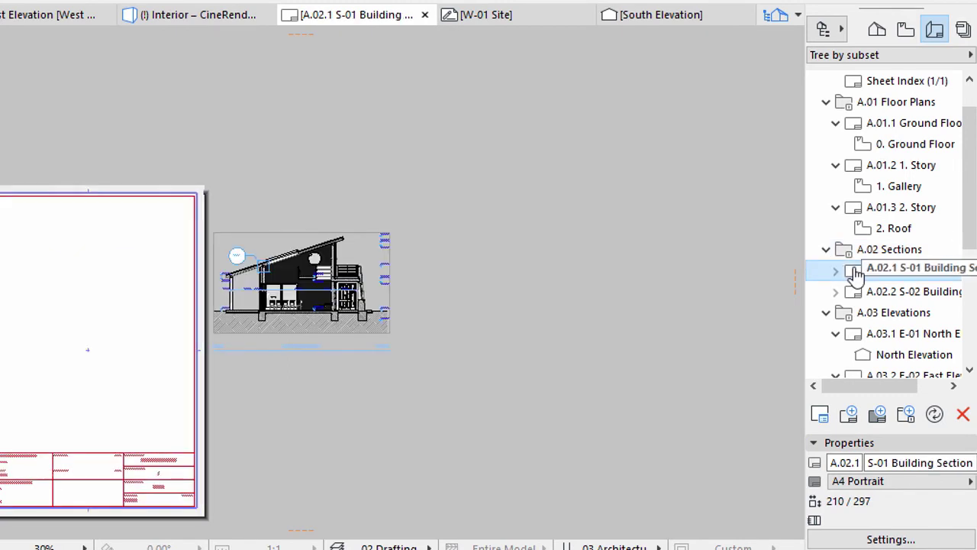
drag(969, 218, 973, 273)
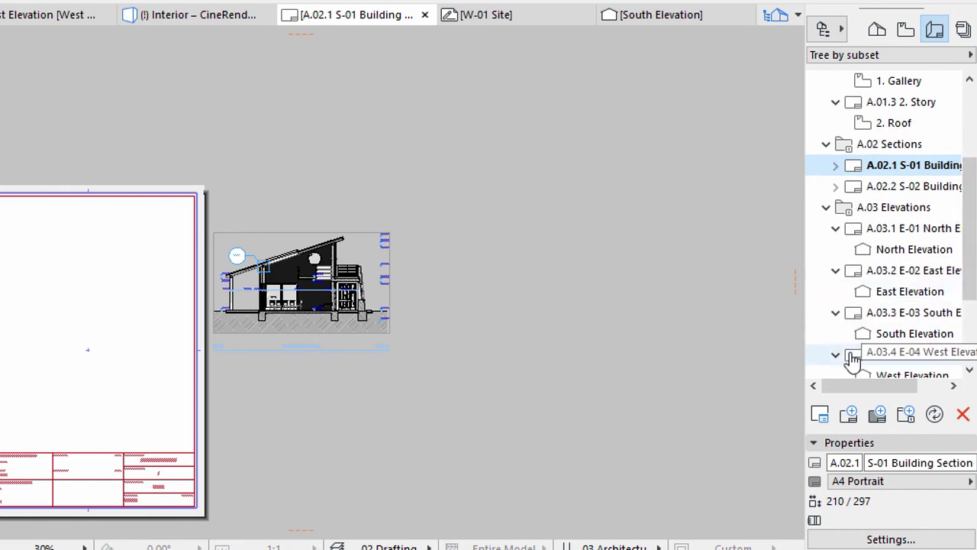
right_click(852, 362)
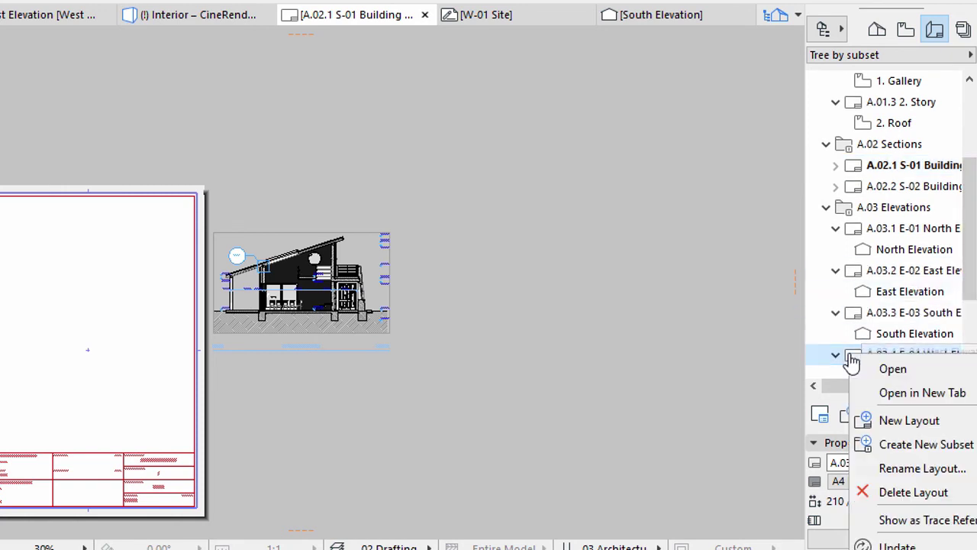
click(889, 520)
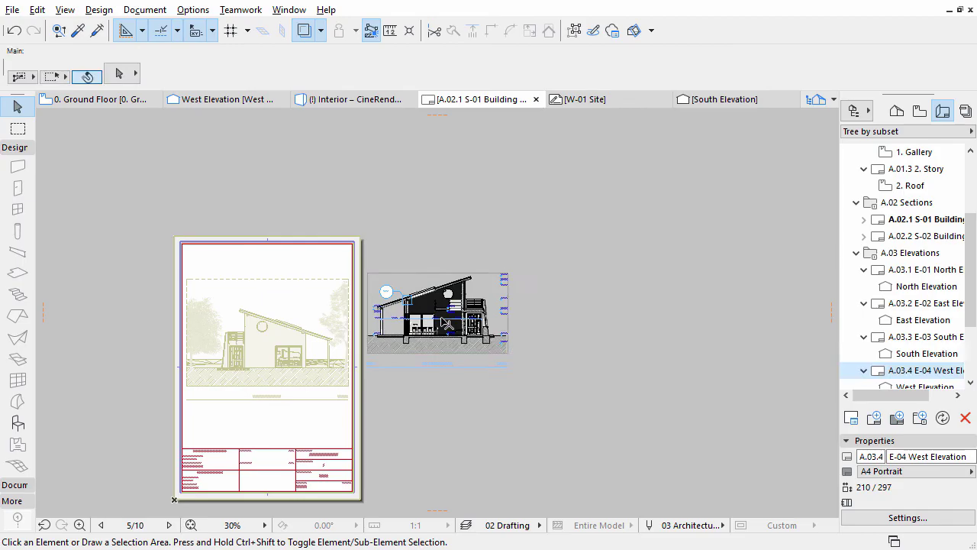
Move the S-01 Building Section drawing onto the sheet, over the traced West Elevation, and deselect it
click(445, 322)
click(441, 317)
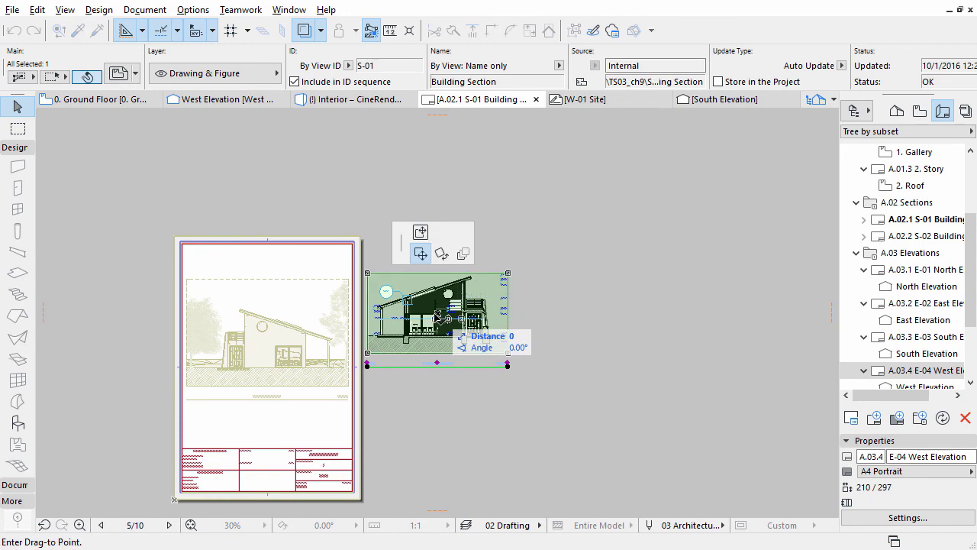
click(272, 348)
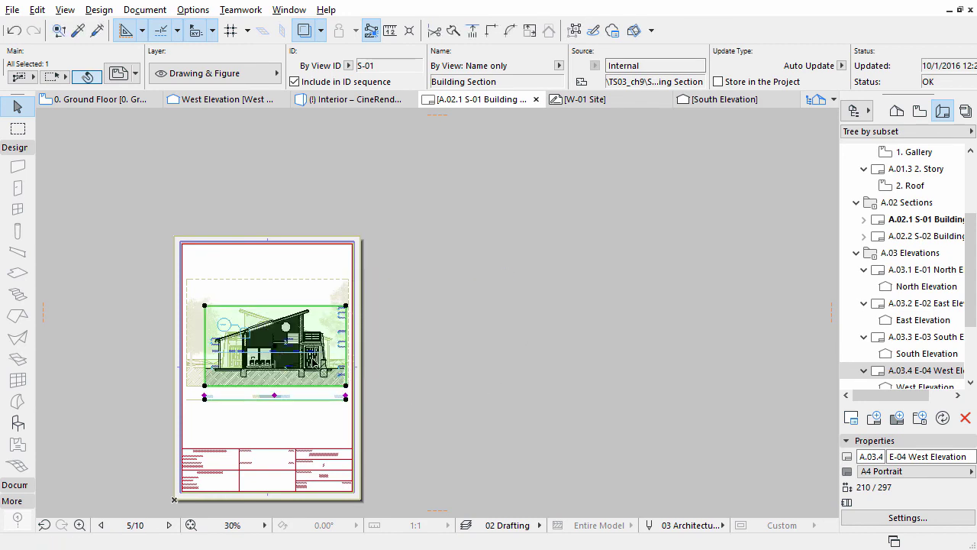
key(Escape)
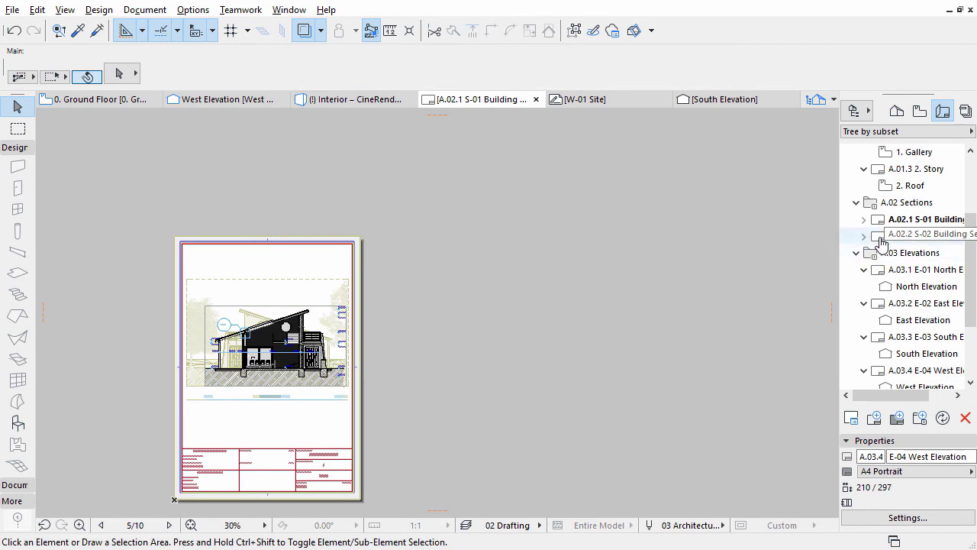
Open the A.02.2 S-02 Building Section layout and show the A.03.4 E-04 West Elevation layout as its trace reference
double_click(882, 238)
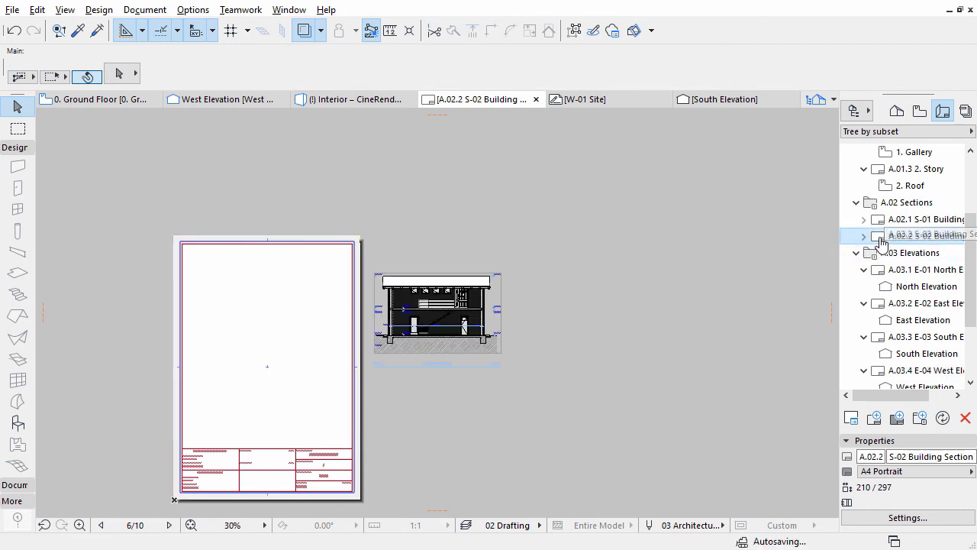
right_click(875, 372)
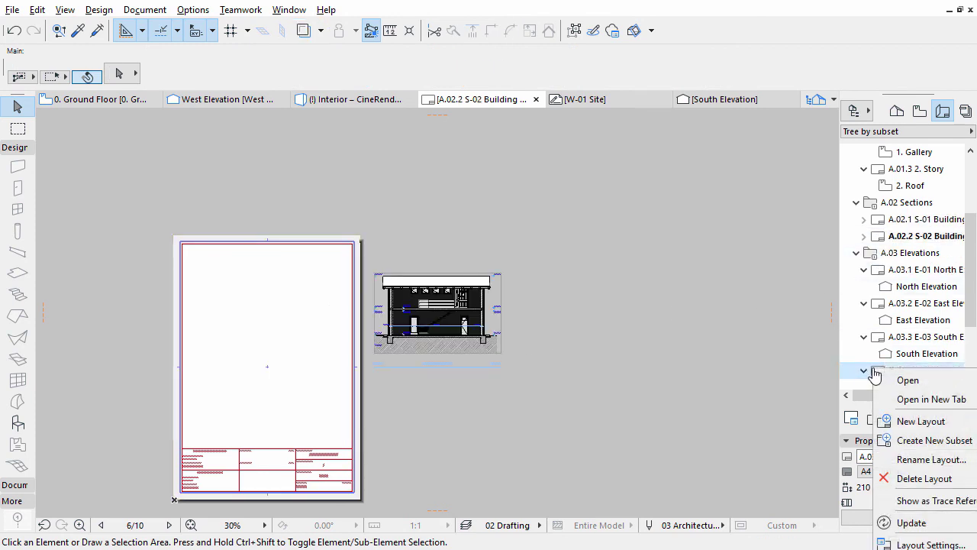
click(901, 501)
Move the S-02 Building Section drawing onto the sheet, over the traced West Elevation, and deselect it
mouse_move(458, 315)
mouse_down()
mouse_move(437, 313)
mouse_move(376, 371)
mouse_move(263, 314)
mouse_move(274, 350)
mouse_up()
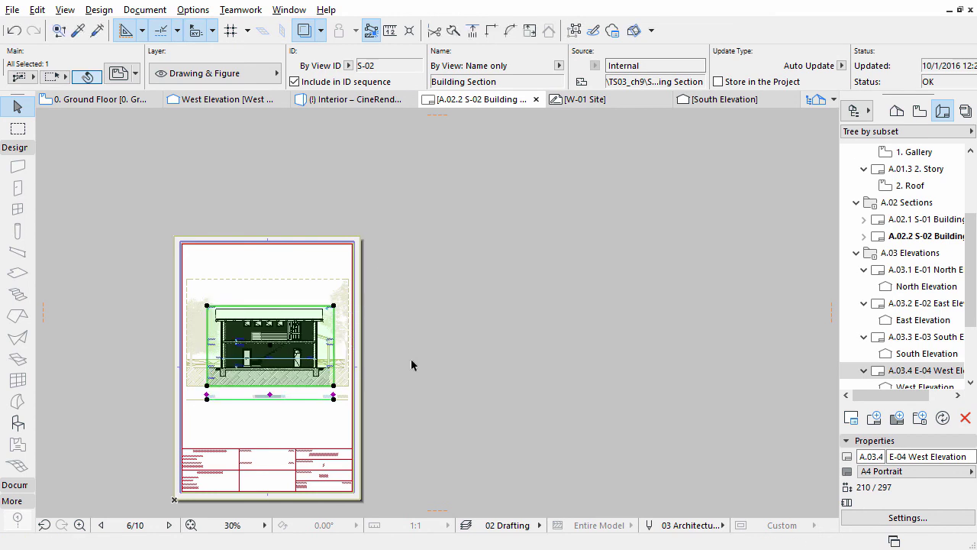
click(411, 364)
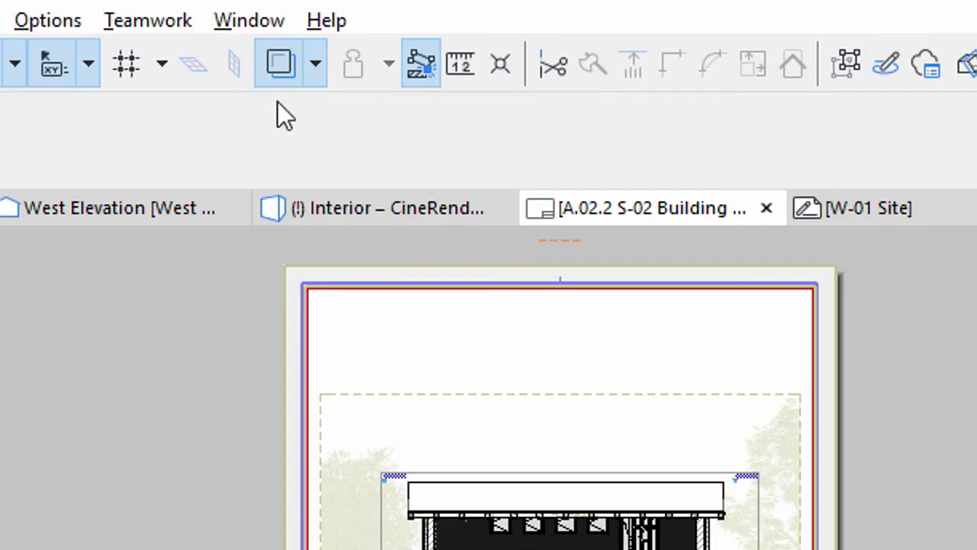